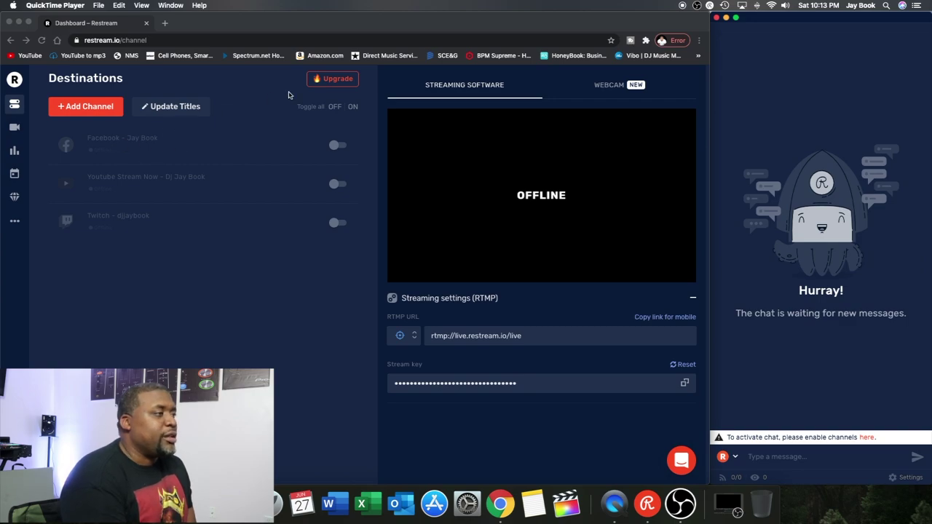
Step: Examine the list of streaming services available for a new Restream channel, and close it without adding one
click(83, 127)
click(80, 111)
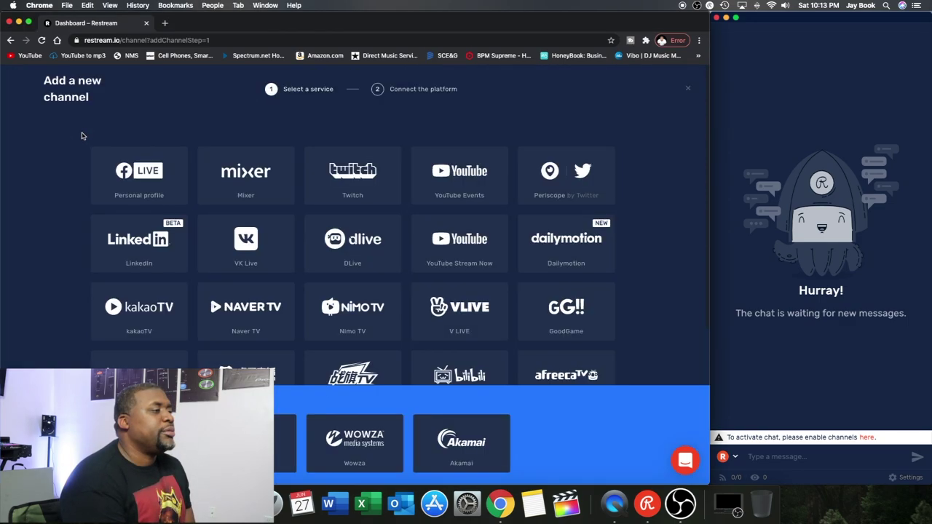
scroll(75, 241, down, 2)
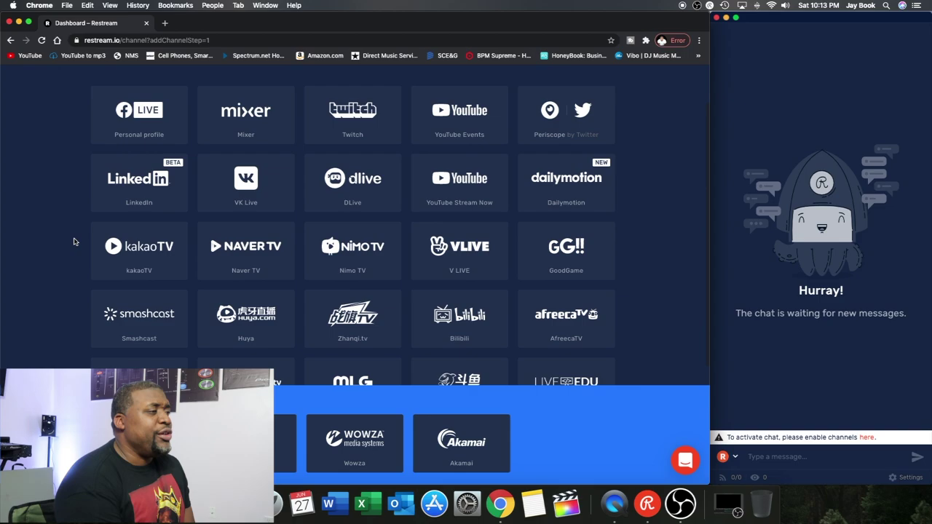
scroll(73, 241, down, 6)
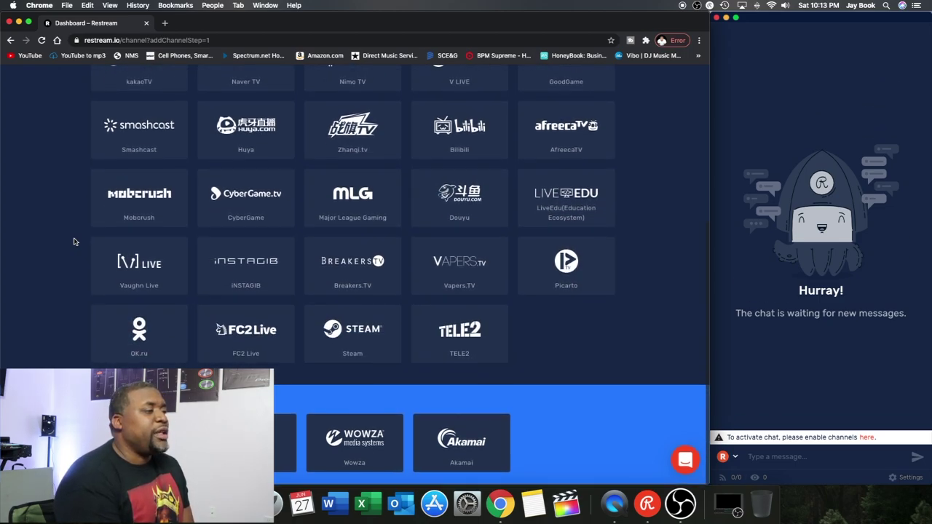
scroll(74, 241, up, 1)
scroll(73, 241, up, 1)
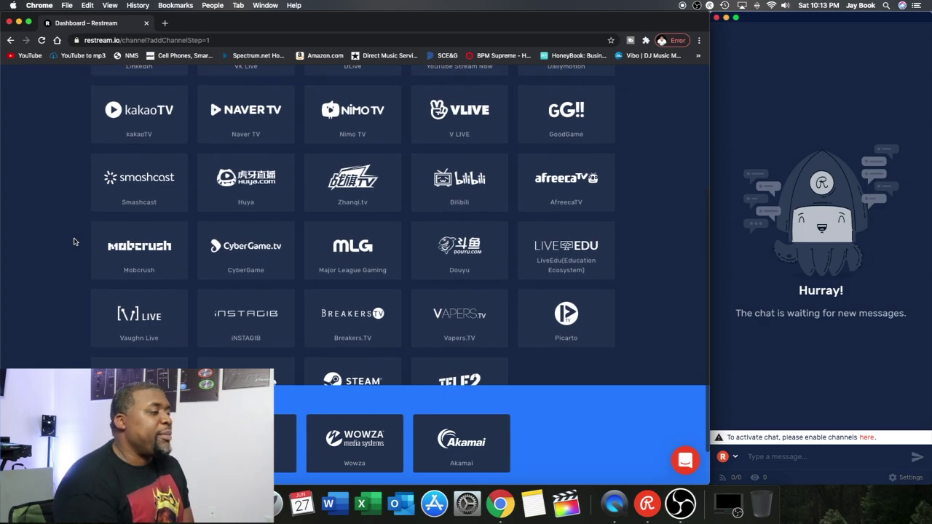
scroll(74, 241, down, 2)
scroll(74, 241, up, 8)
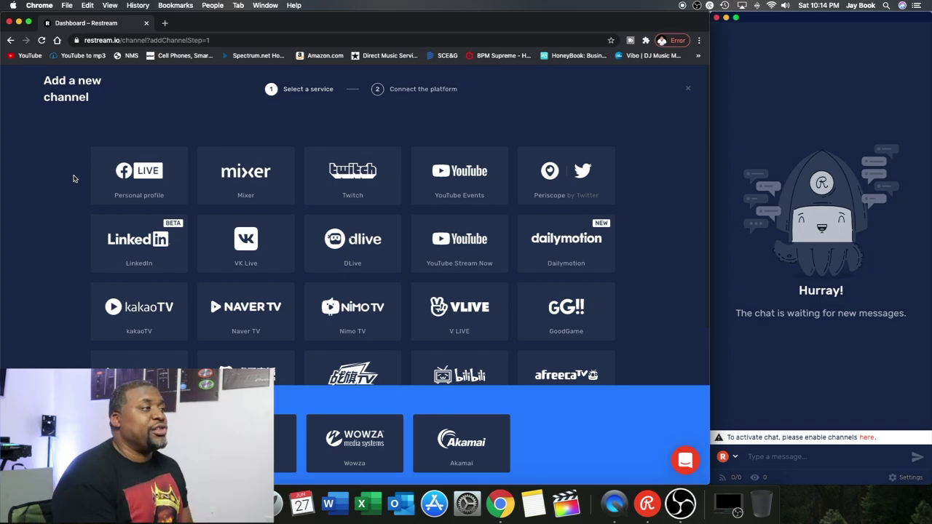
key(Escape)
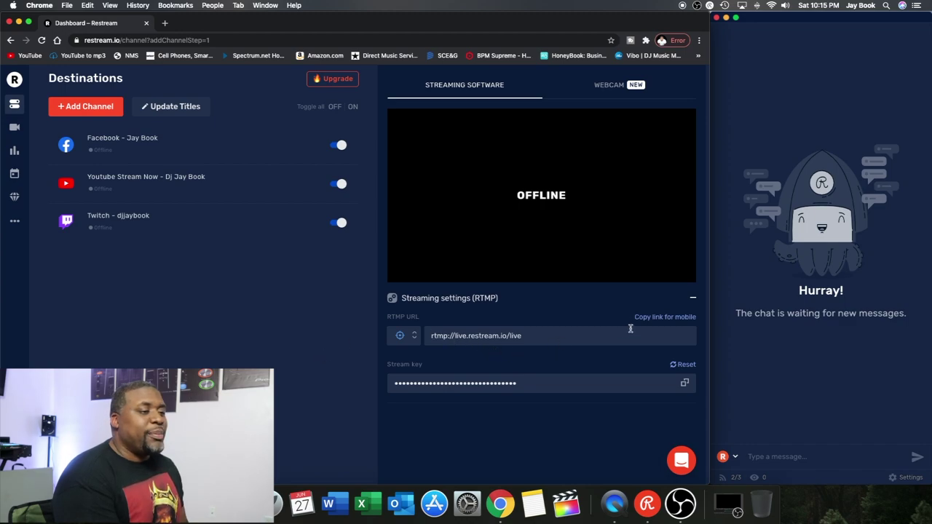
Step: Switch to OBS and set the stream service to Restream.io - RTMP with the US-East (Washington, DC) server
click(689, 507)
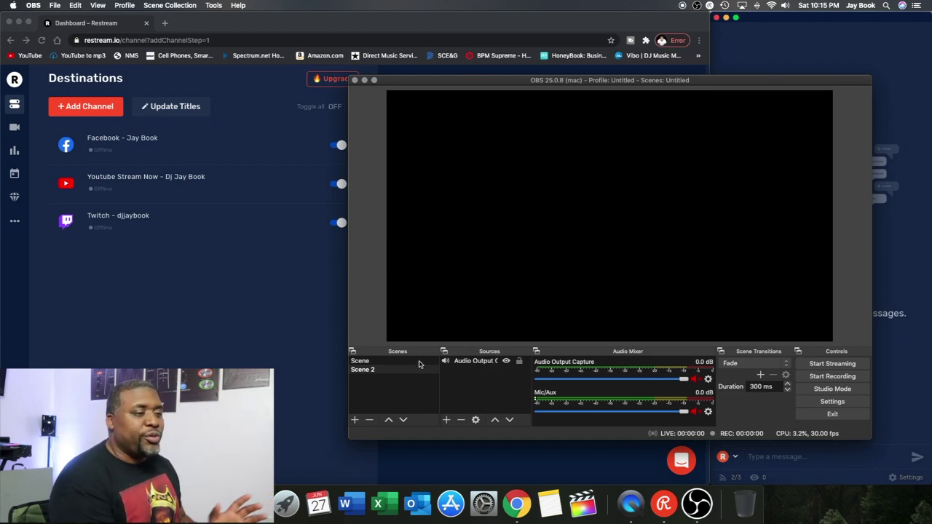
click(821, 403)
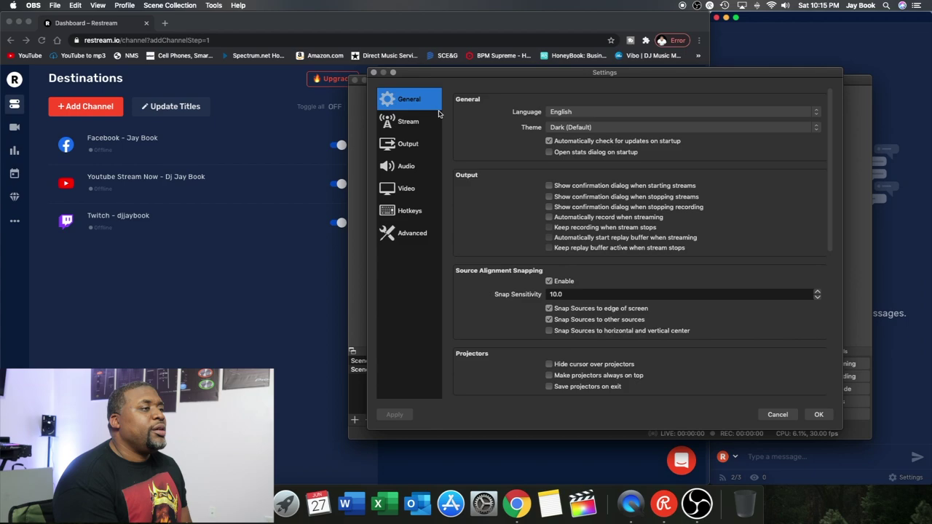
click(417, 126)
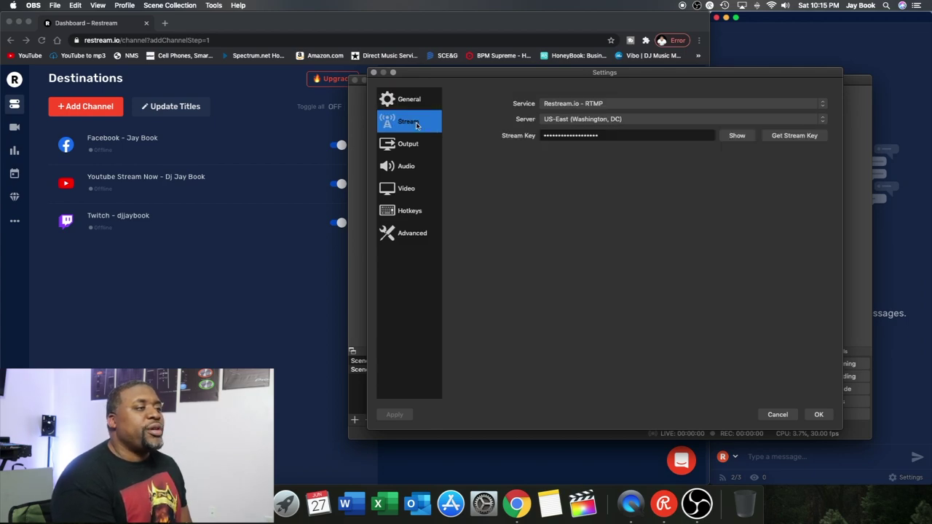
click(569, 106)
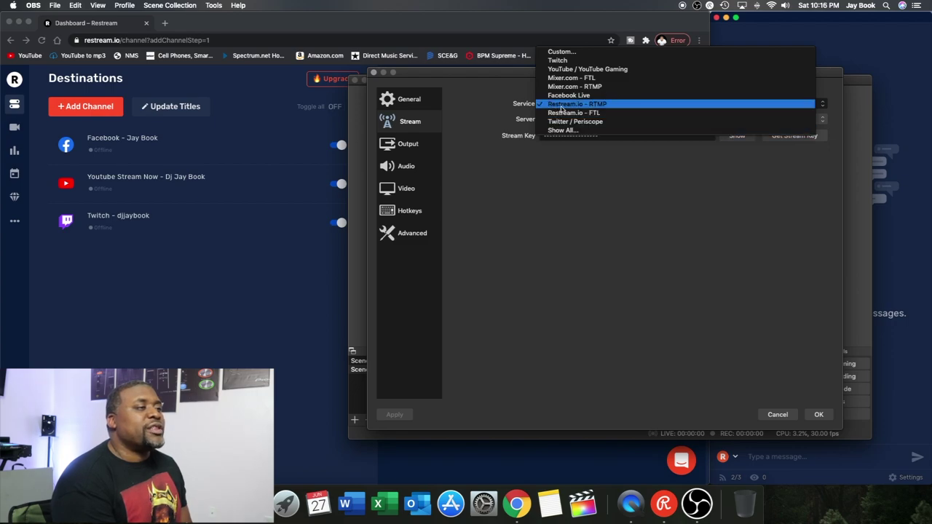
click(562, 106)
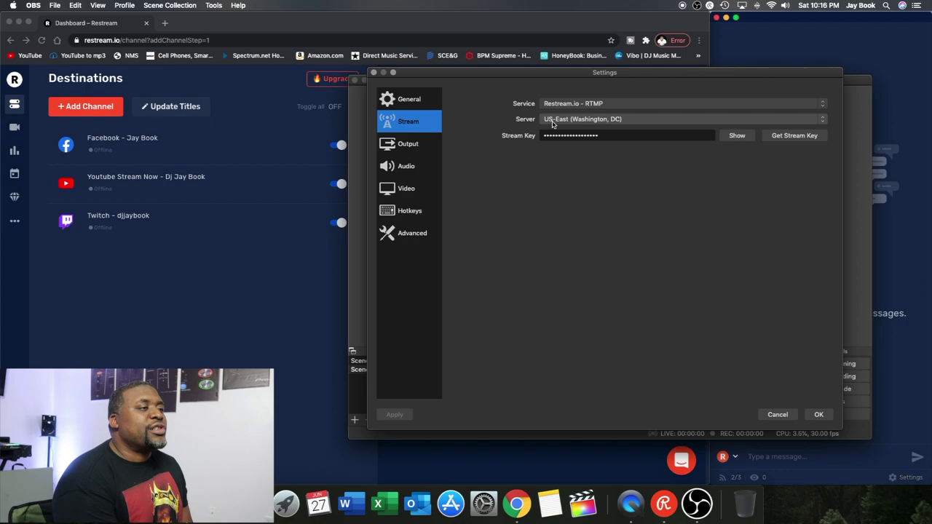
click(552, 123)
click(564, 157)
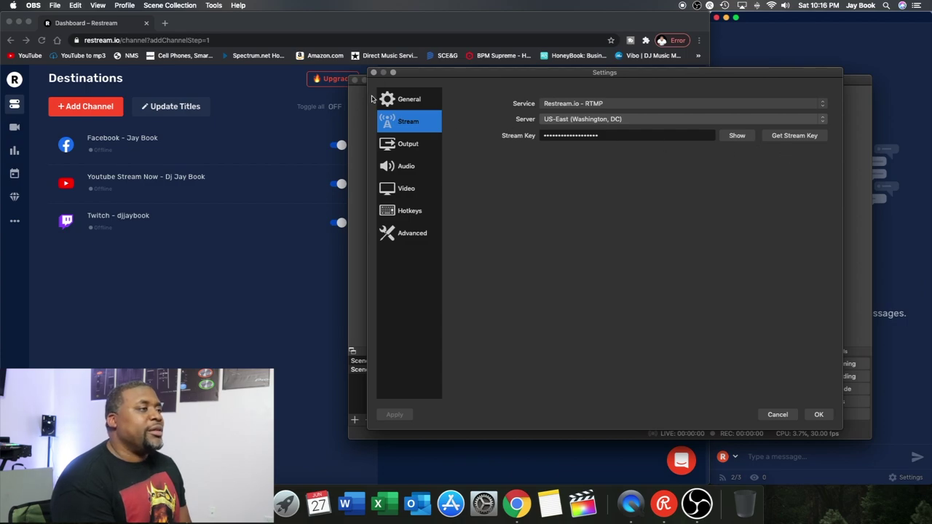
Step: Copy the stream key from the Restream dashboard, paste it over the existing OBS stream key, and save the settings
click(306, 312)
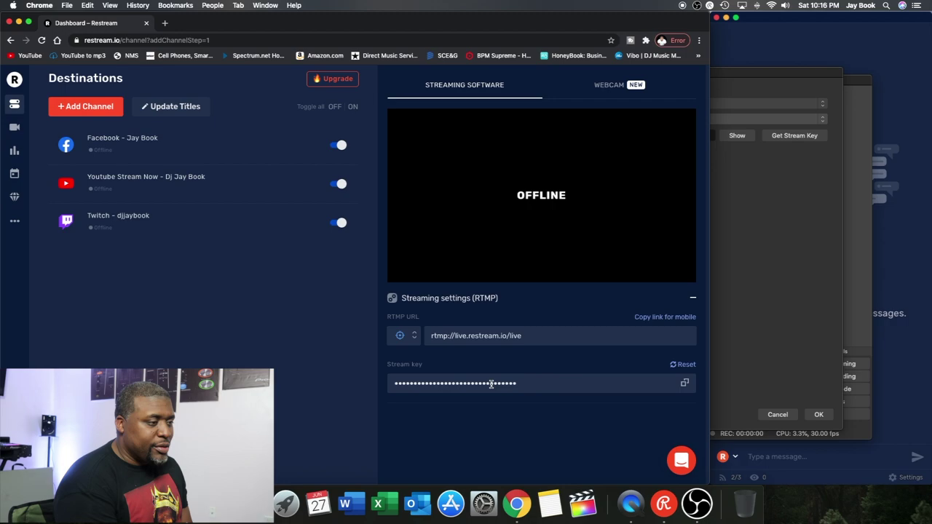
click(684, 386)
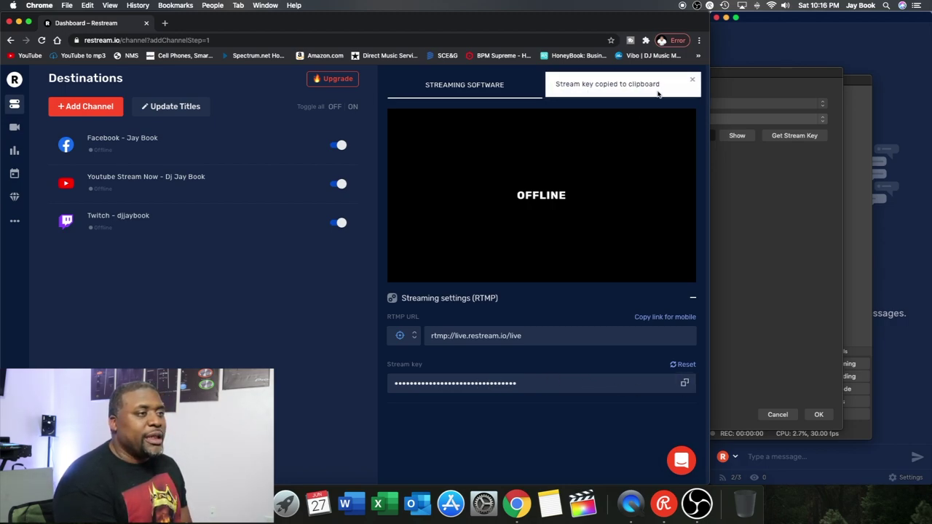
click(764, 77)
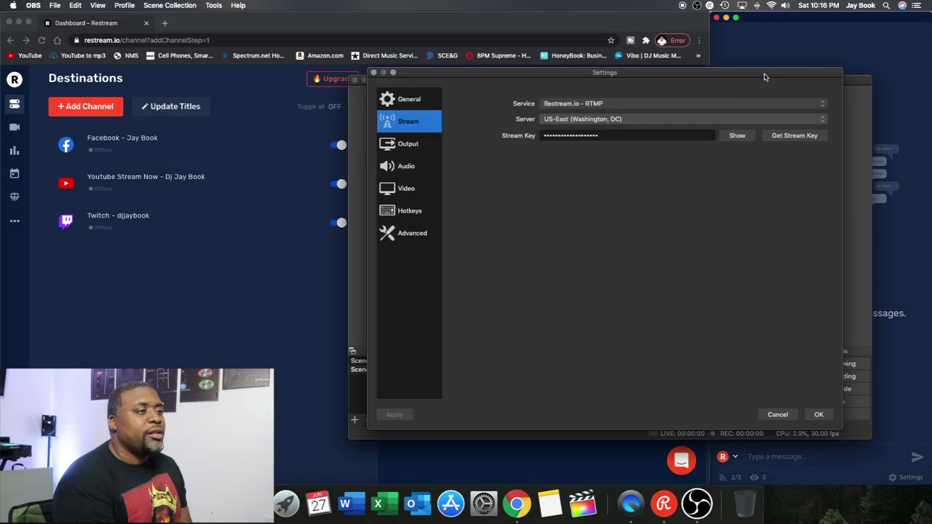
double_click(613, 135)
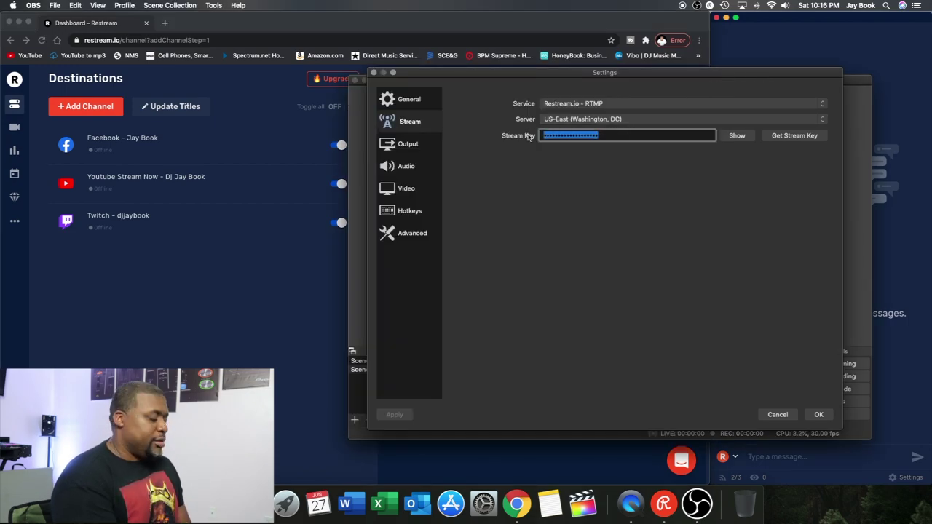
key(BackSpace)
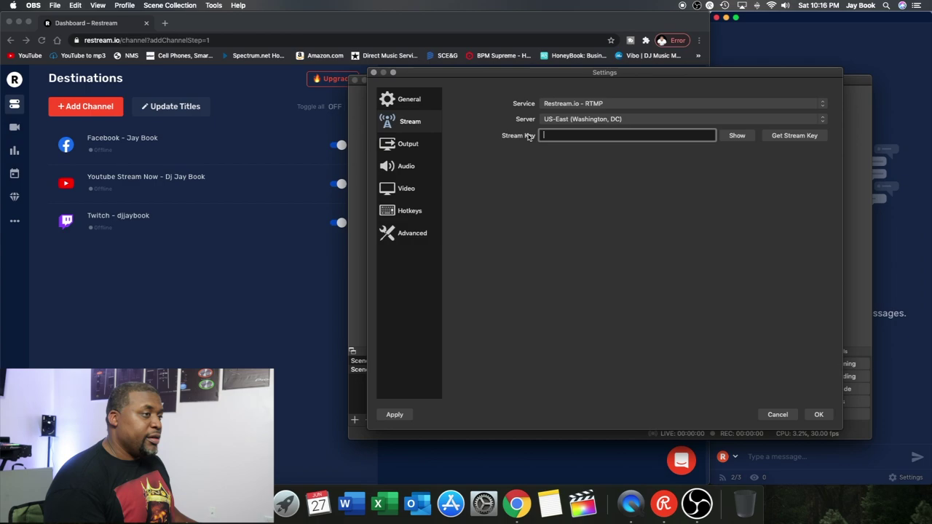
key(super+v)
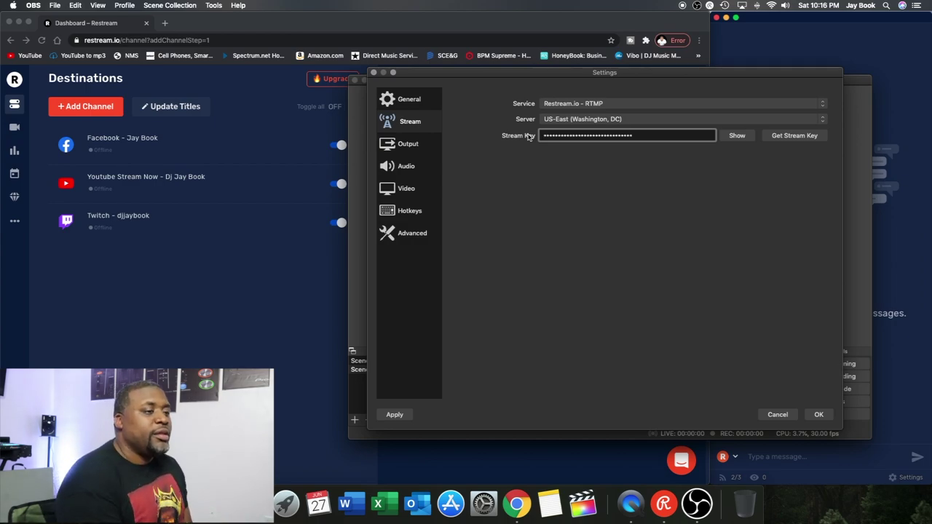
click(818, 415)
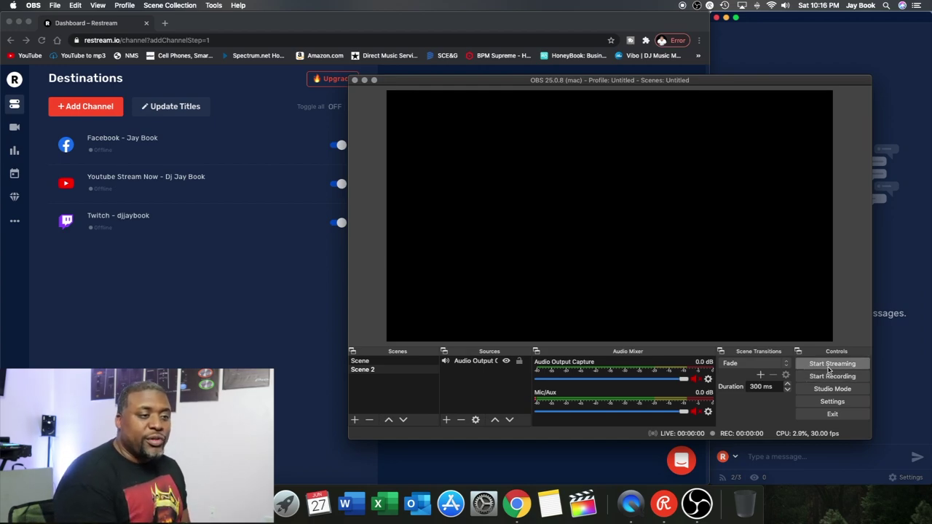
click(239, 314)
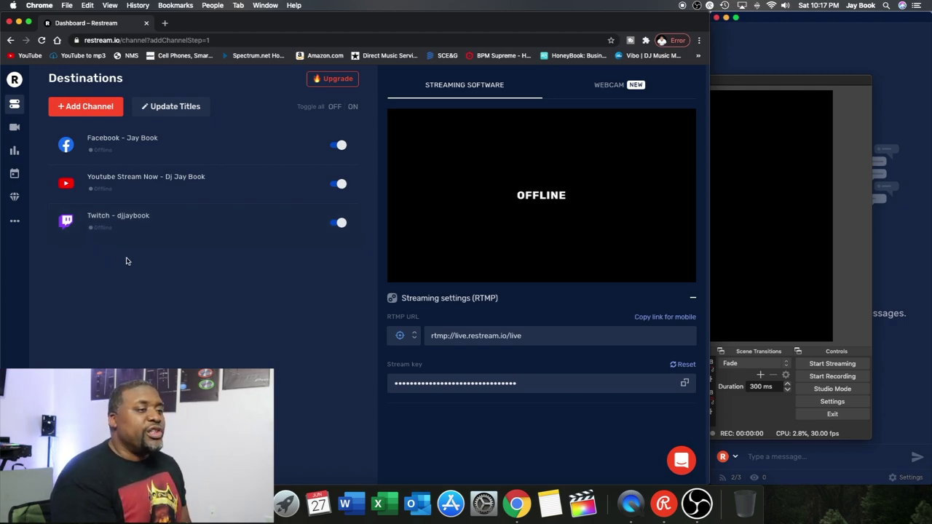
click(840, 88)
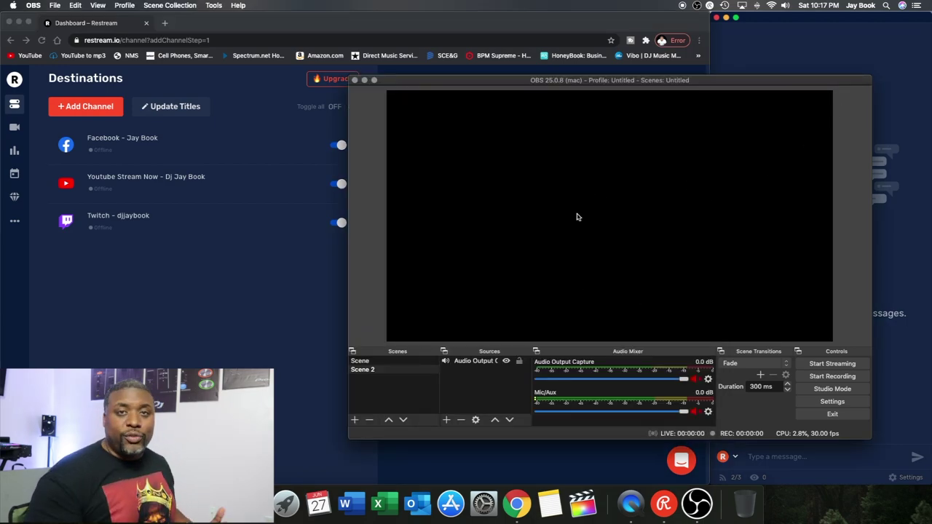
Step: Look at the title and description fields for updating Restream stream titles, and return to the destinations dashboard
click(225, 336)
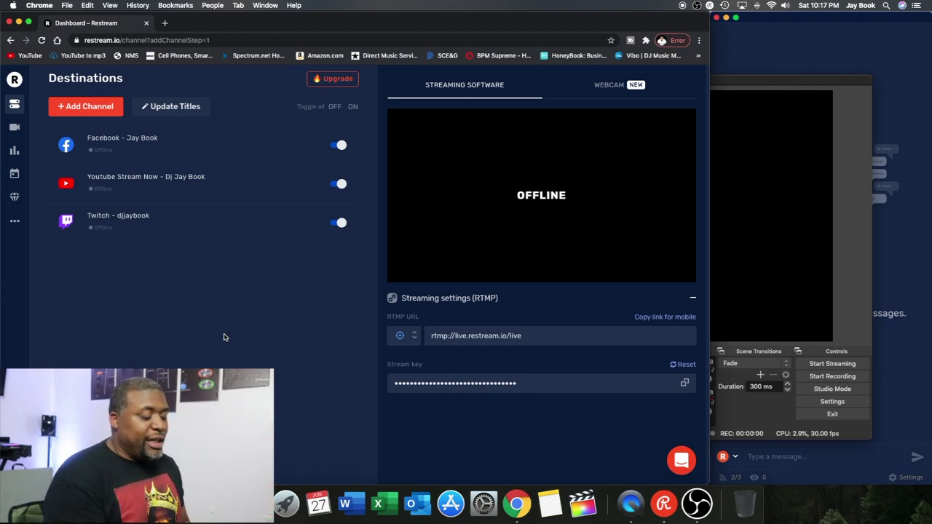
click(166, 109)
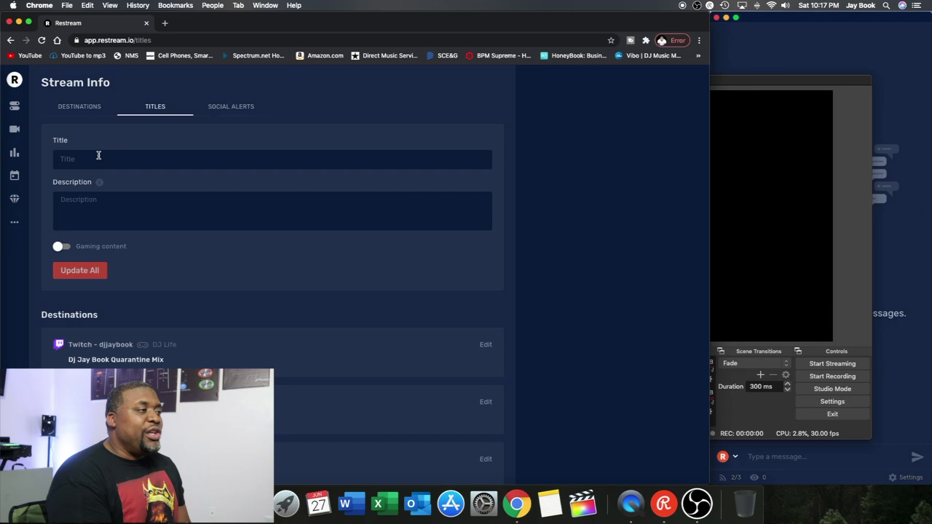
click(74, 160)
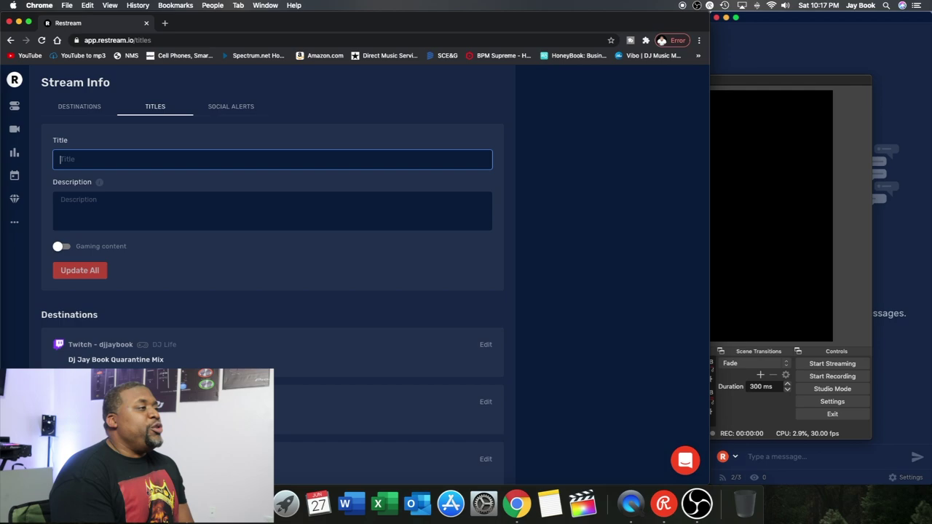
click(10, 40)
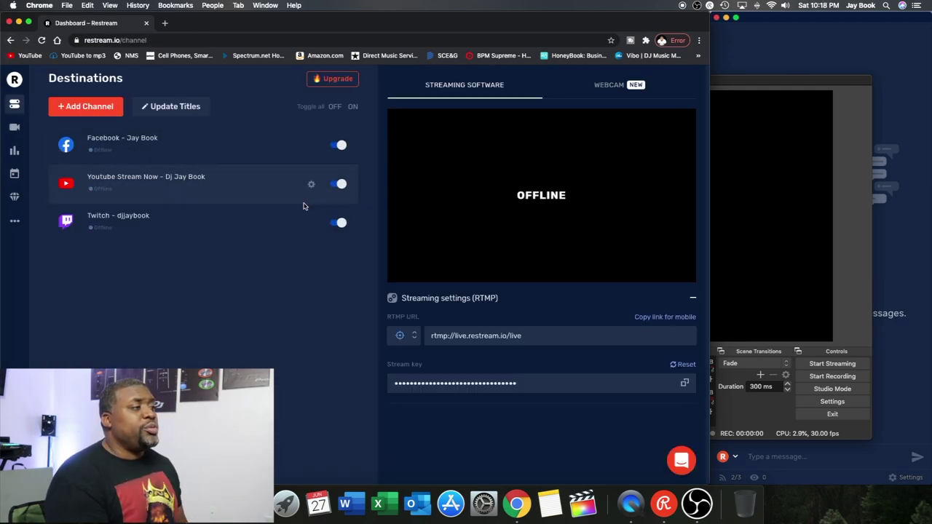
Step: Switch the Twitch and Facebook destinations off and back on
click(340, 224)
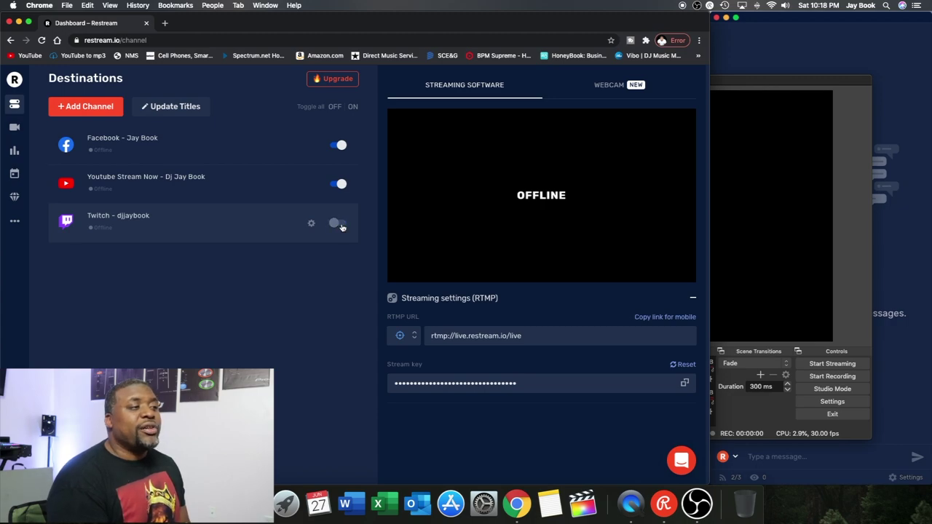
click(339, 146)
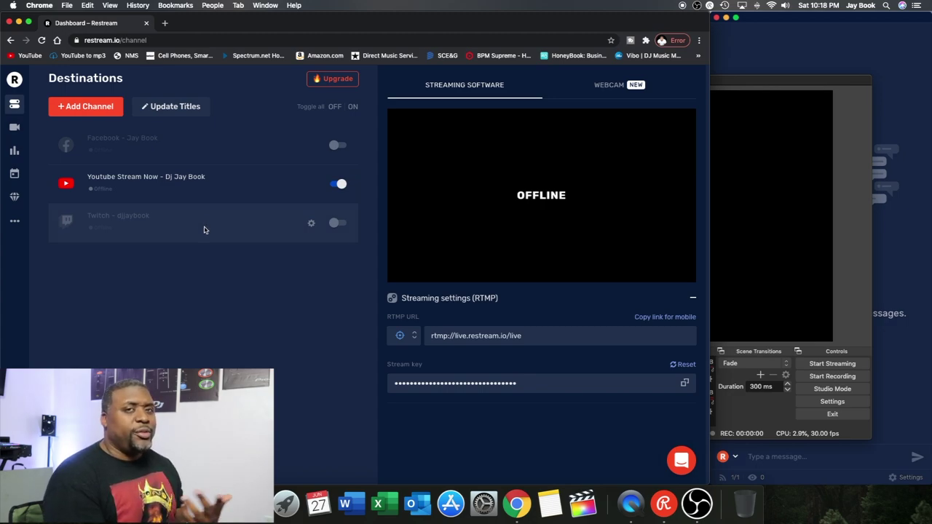
click(337, 145)
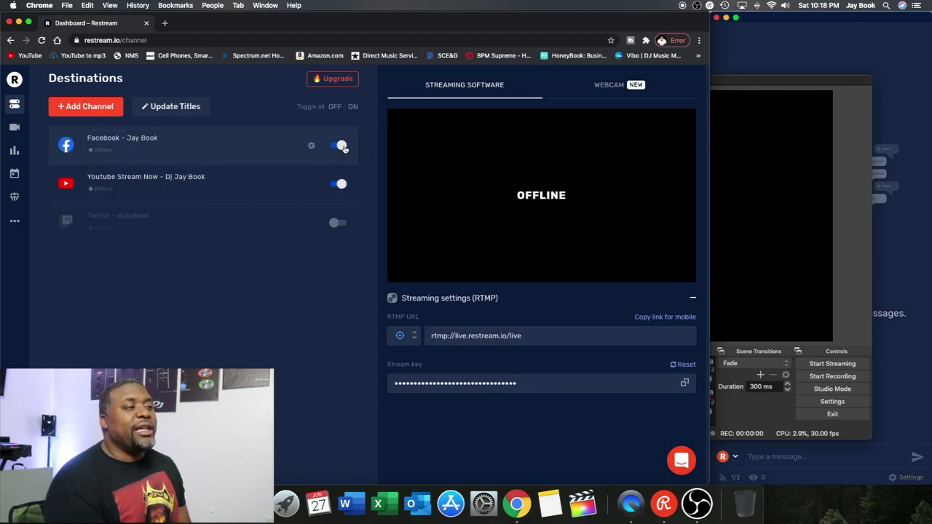
click(338, 145)
click(337, 223)
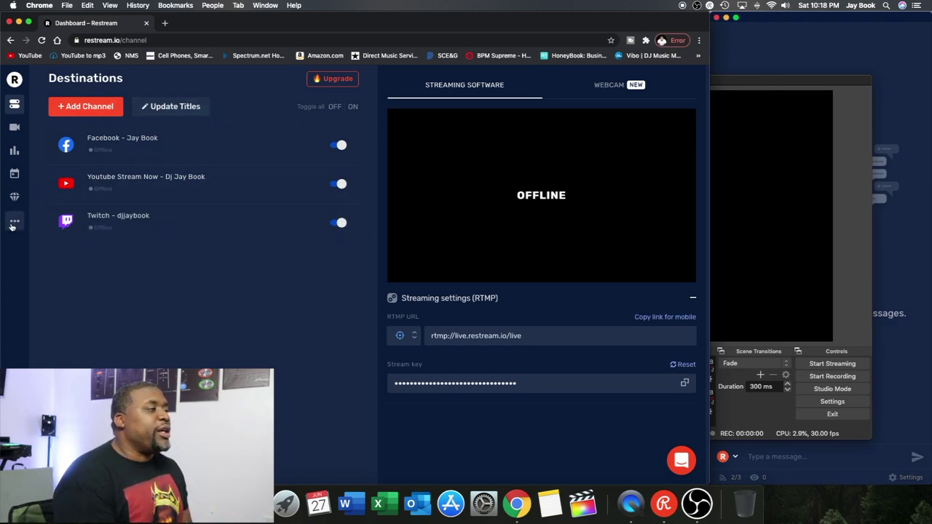
Step: View the Restream Chat product page with its download and embed options, and return to the destinations dashboard
mouse_move(13, 227)
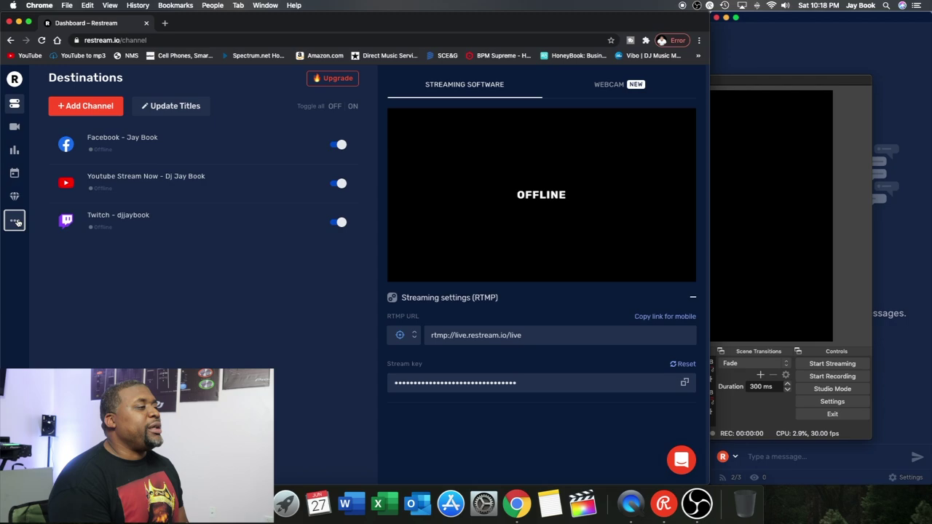
click(16, 222)
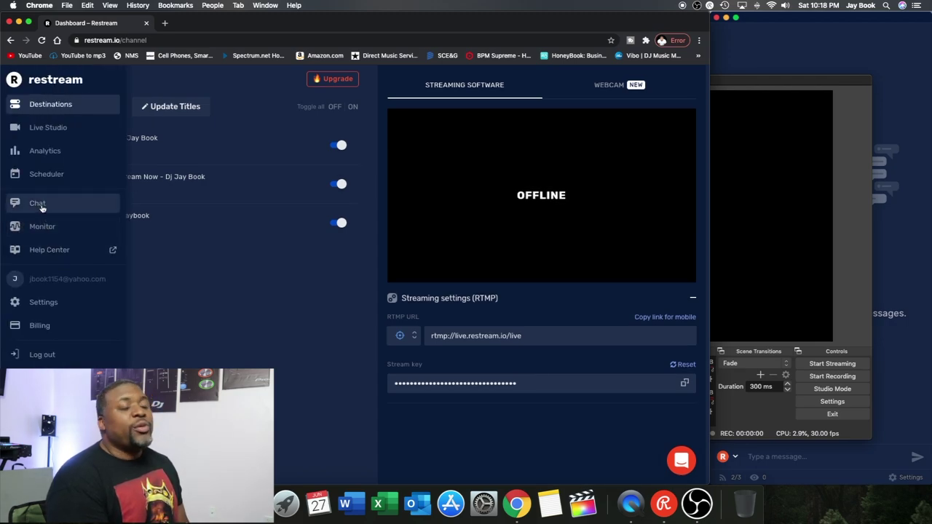
click(41, 208)
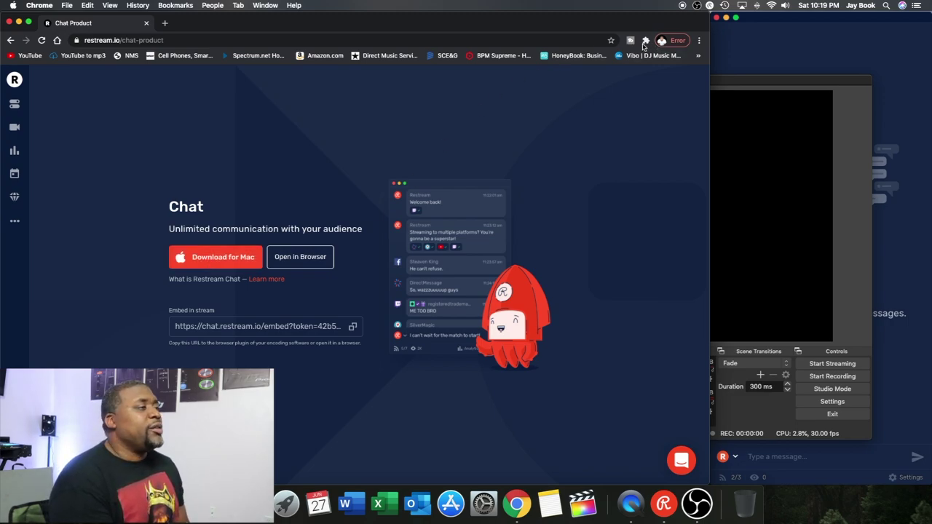
click(12, 79)
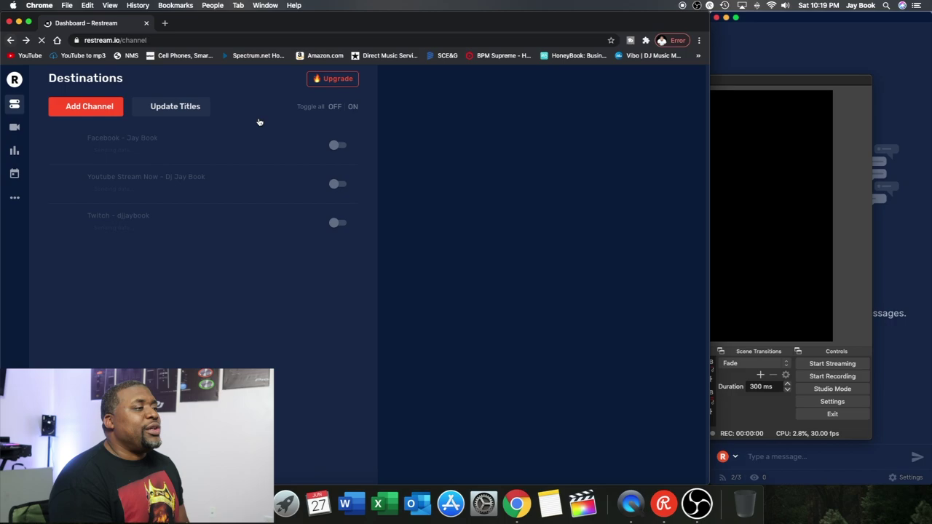
Step: Bring the Restream Chat window to the front beside the dashboard
click(880, 65)
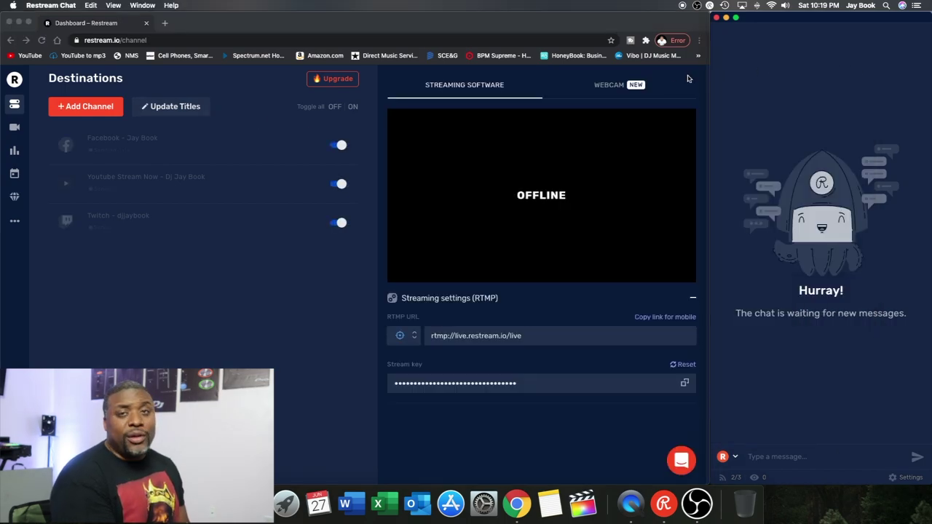
mouse_move(801, 21)
mouse_down()
mouse_move(776, 21)
mouse_move(808, 24)
mouse_move(797, 22)
mouse_up()
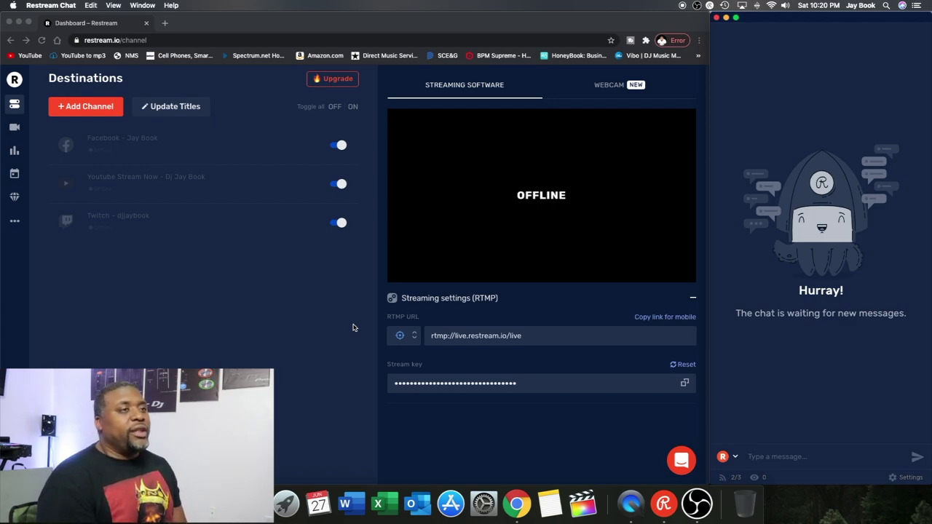
Step: View the Restream Scheduler's events page, and return to the destinations dashboard
click(353, 328)
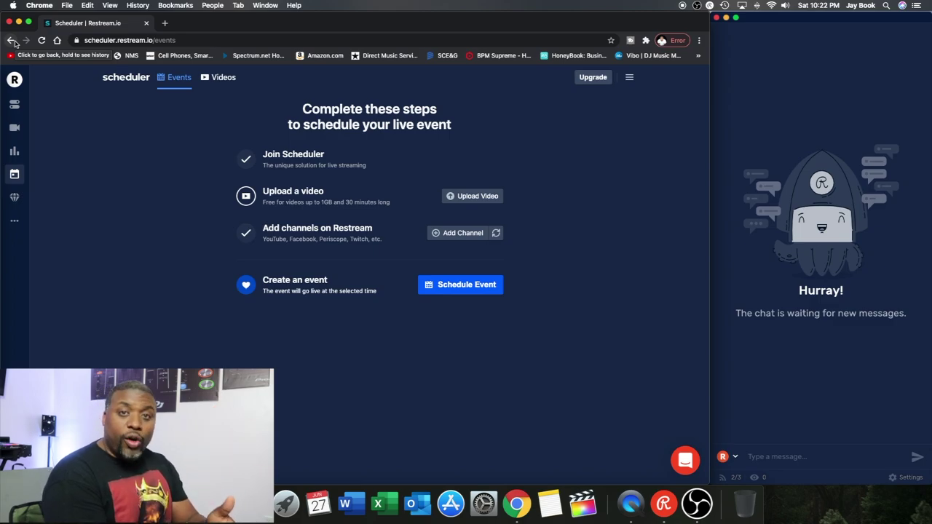
click(11, 41)
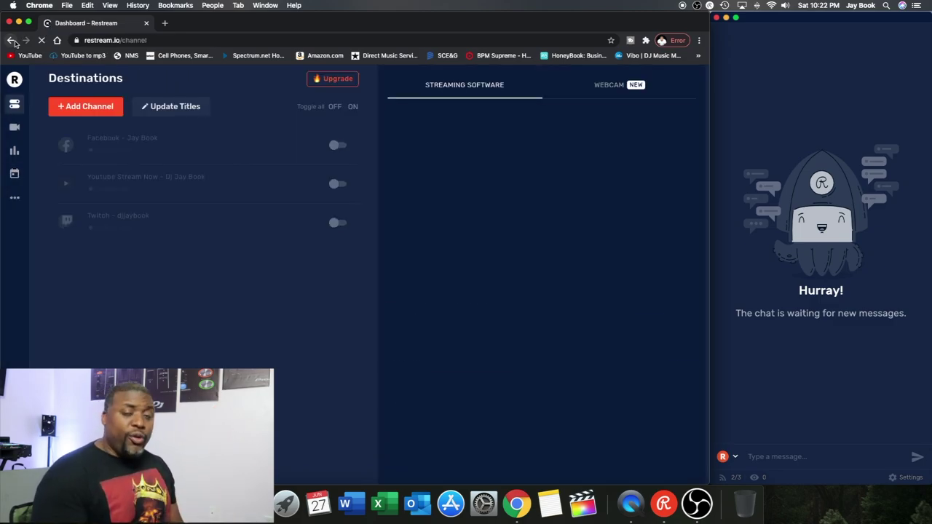